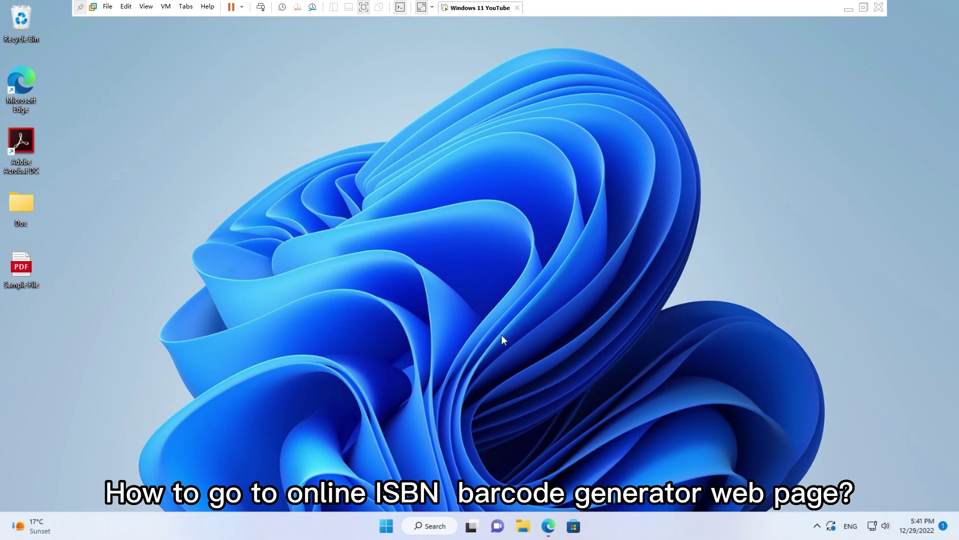
Load onbarcode.com in Edge and point to Products > Barcode Software > Free Online Barcode Generator.
{"action": "left_click", "coordinate": [548, 527]}
{"action": "left_click", "coordinate": [273, 34]}
{"action": "type", "text": "onba"}
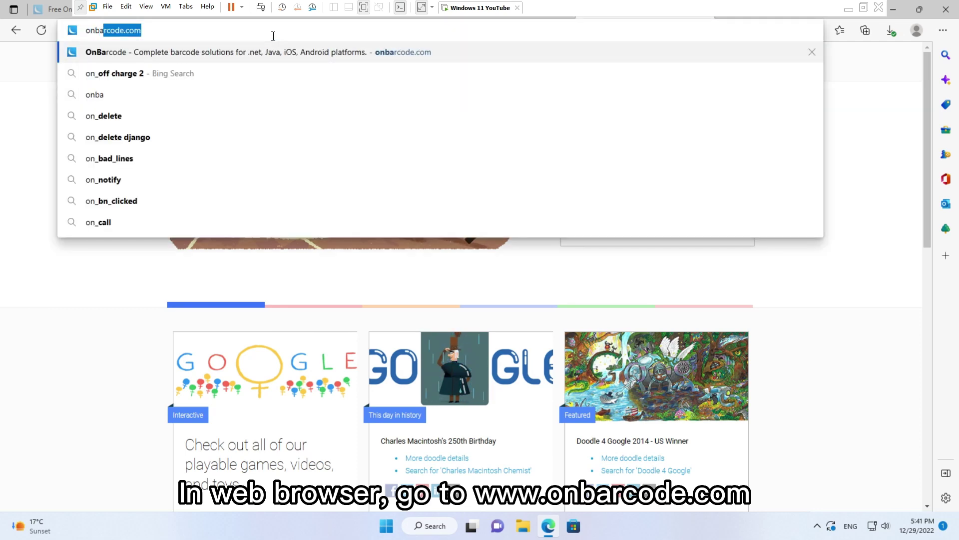
{"action": "type", "text": "rcode.com"}
{"action": "key", "text": "Return"}
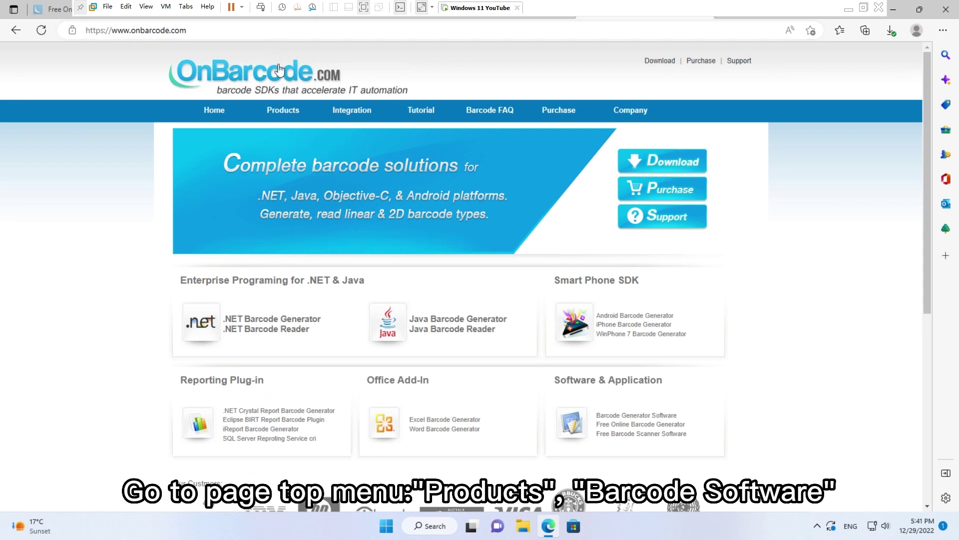
{"action": "mouse_move", "coordinate": [282, 107]}
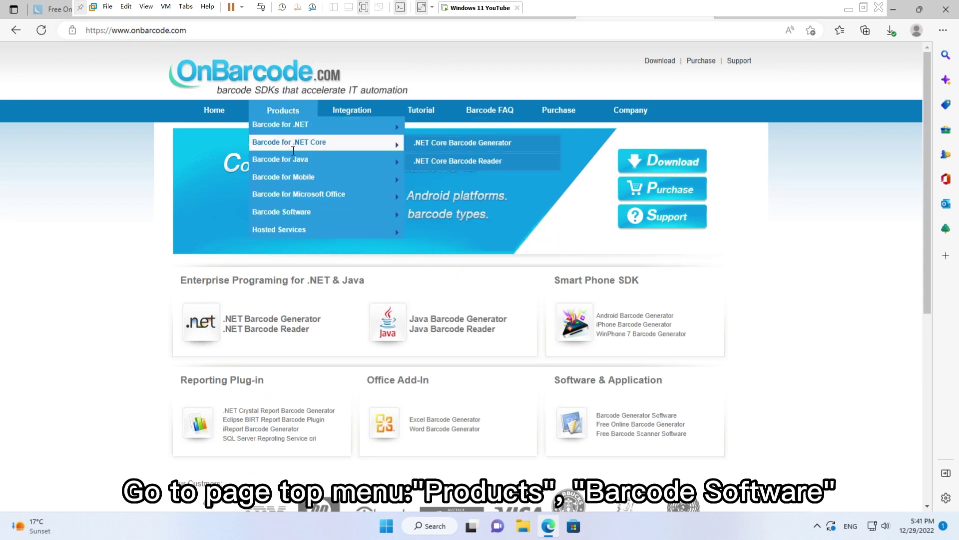
{"action": "mouse_move", "coordinate": [310, 214]}
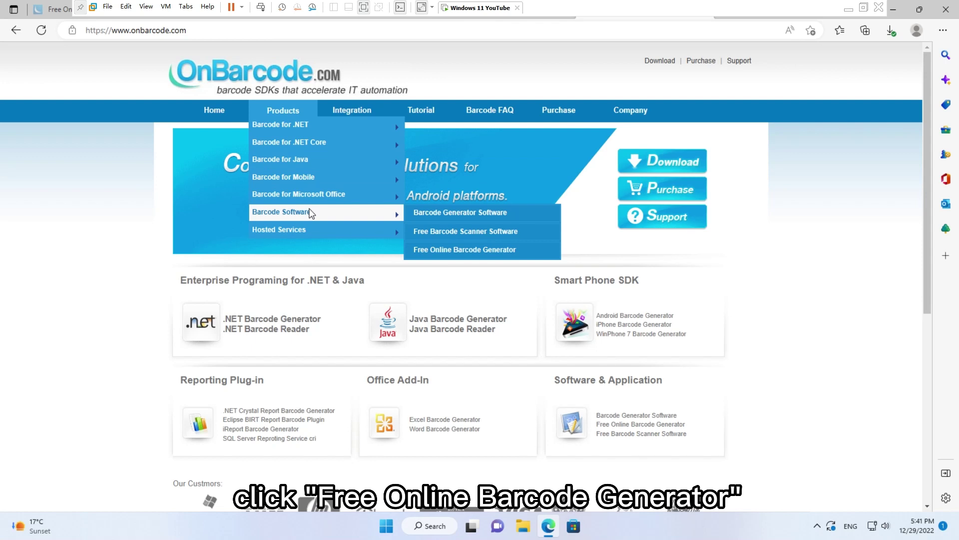
Go to the free online barcode generator and open its ISBN barcode page.
{"action": "left_click", "coordinate": [534, 254]}
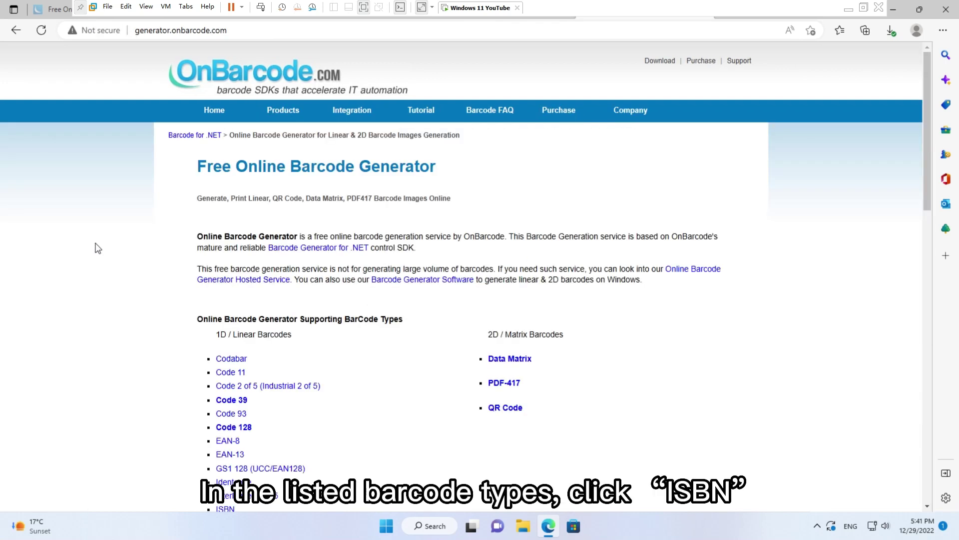
{"action": "scroll", "coordinate": [97, 248], "scroll_direction": "down", "scroll_amount": 3}
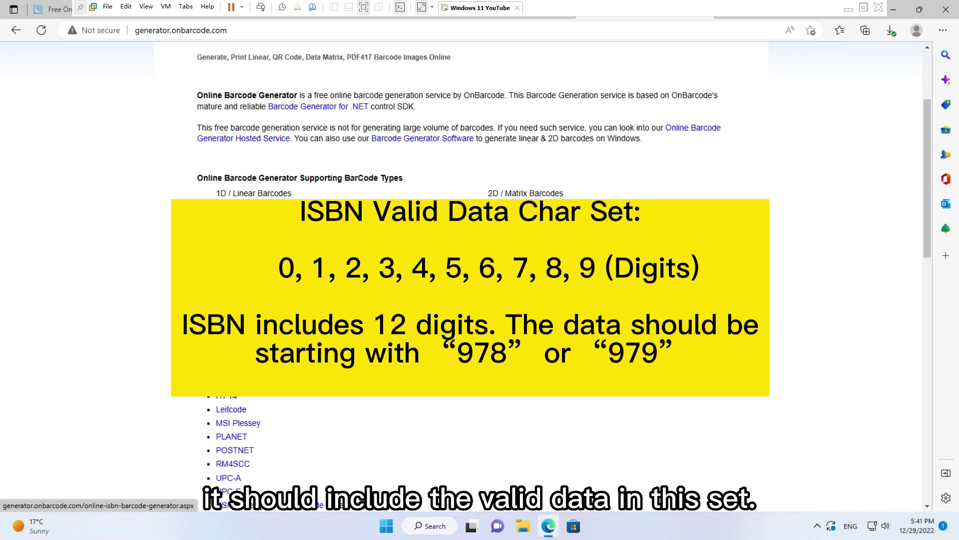
{"action": "left_click", "coordinate": [228, 369]}
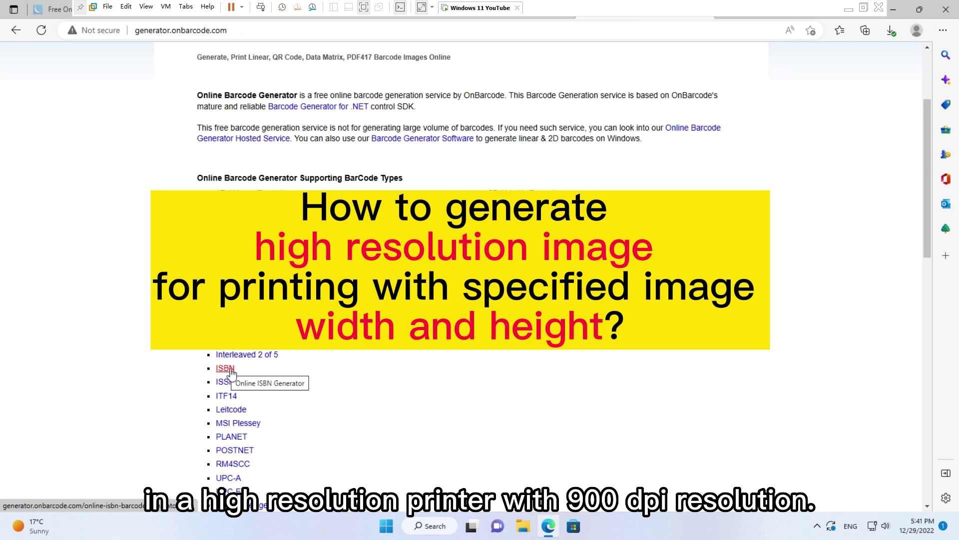
{"action": "left_click", "coordinate": [230, 370]}
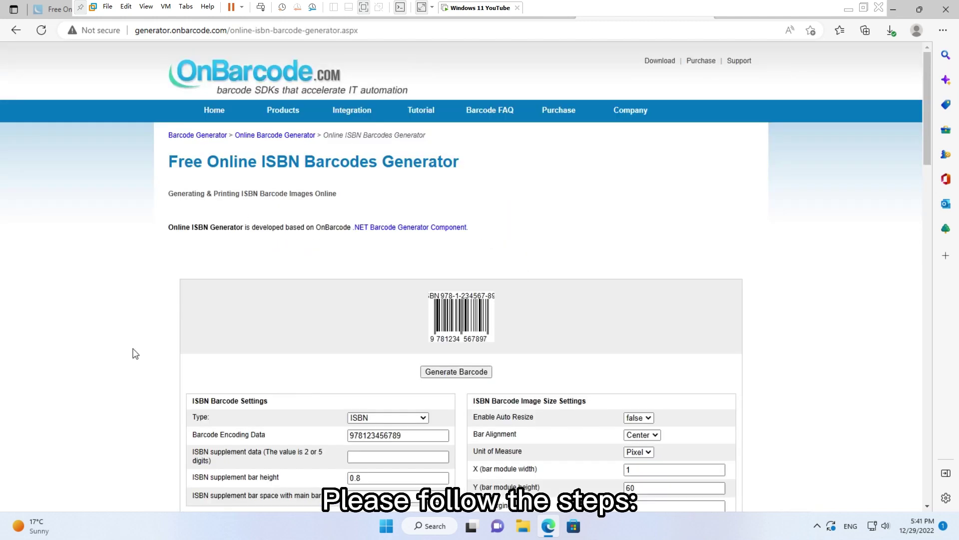
{"action": "scroll", "coordinate": [134, 354], "scroll_direction": "down", "scroll_amount": 4}
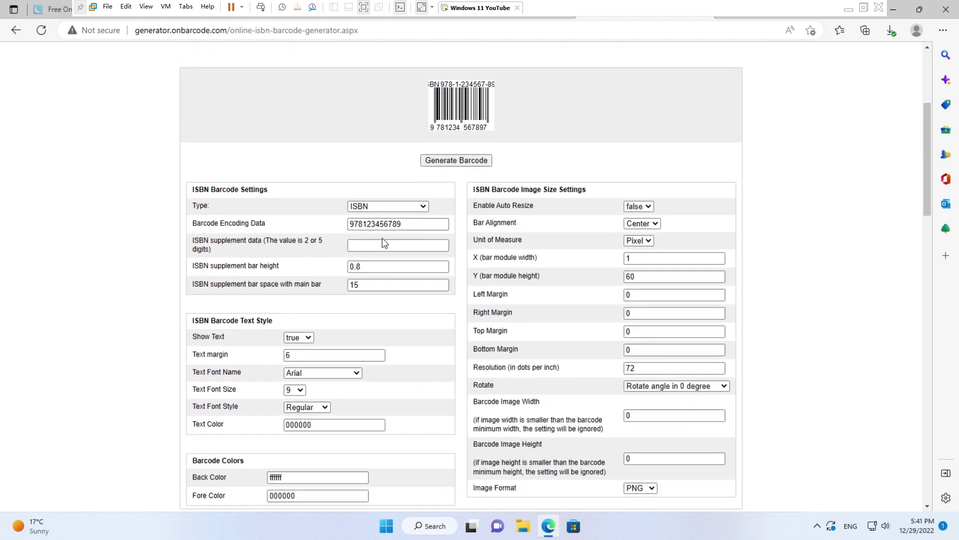
{"action": "left_click_drag", "start_coordinate": [438, 225], "coordinate": [220, 220]}
{"action": "type", "text": "9"}
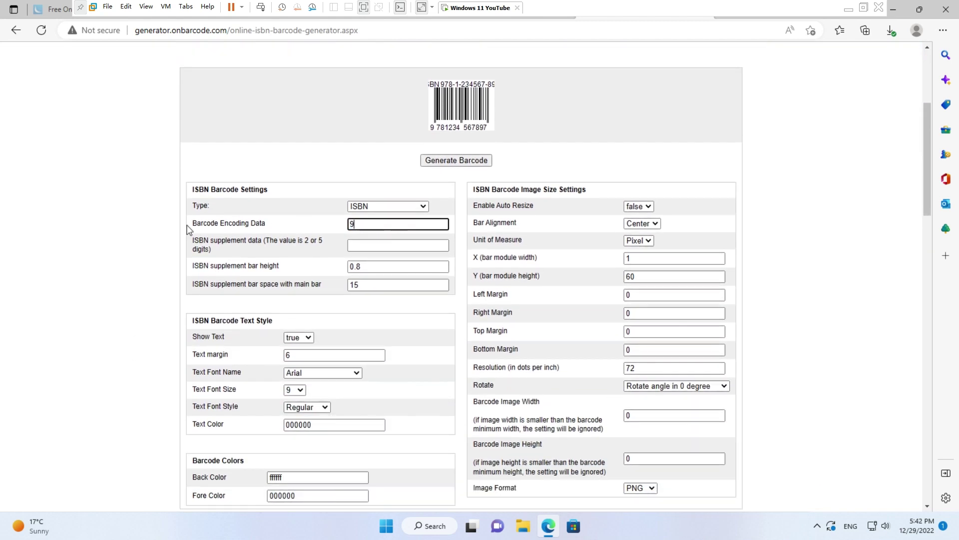
{"action": "type", "text": "78987654321"}
Set Enable Auto Resize to true and the unit of measure to Inch.
{"action": "left_click", "coordinate": [181, 234]}
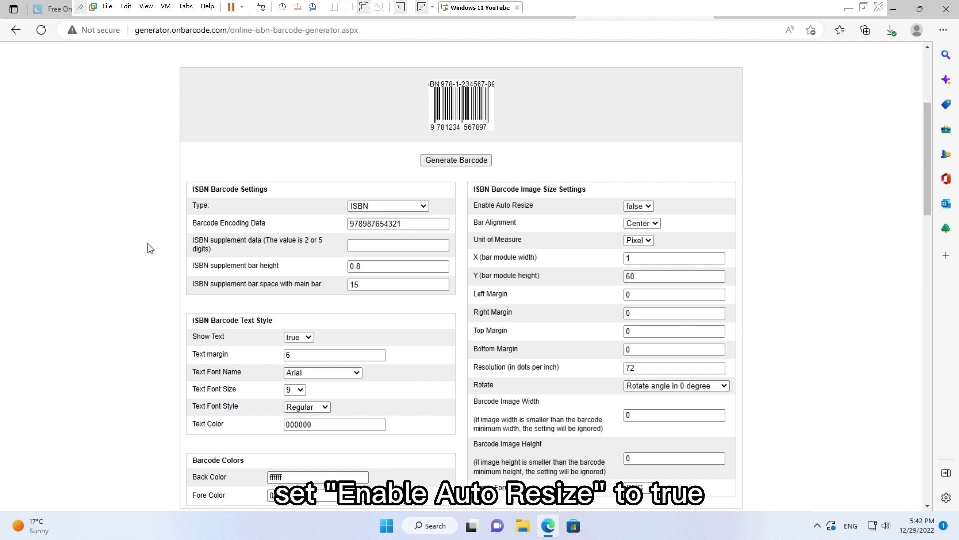
{"action": "left_click", "coordinate": [649, 206]}
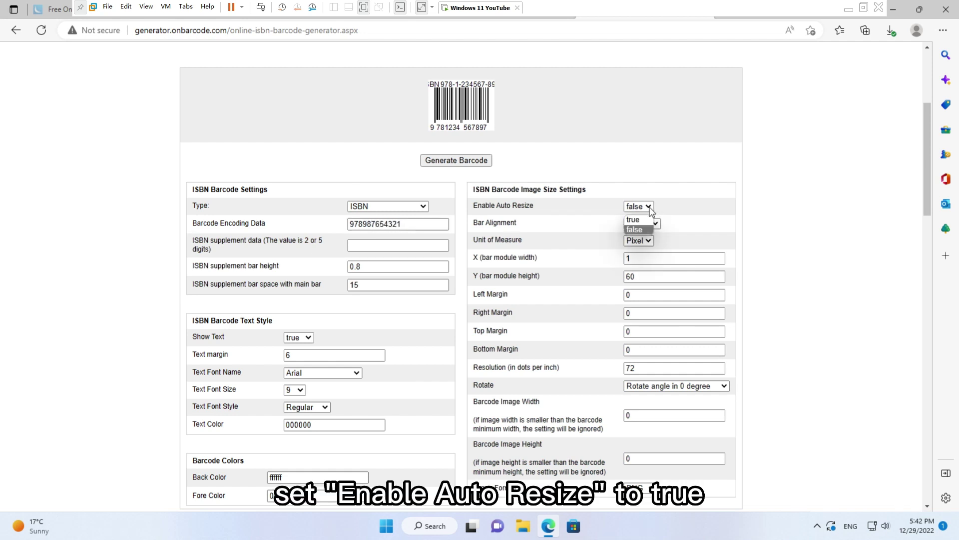
{"action": "left_click", "coordinate": [647, 221]}
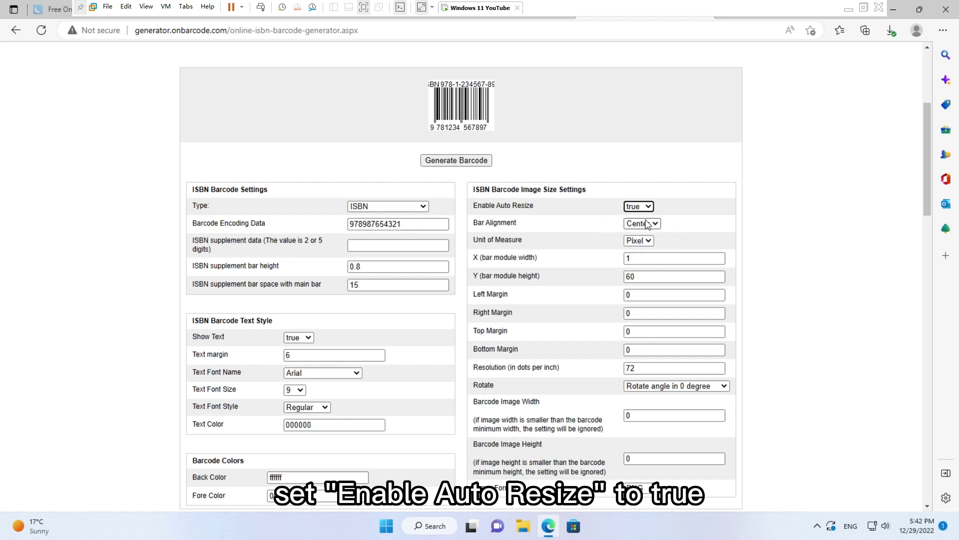
{"action": "left_click", "coordinate": [648, 241]}
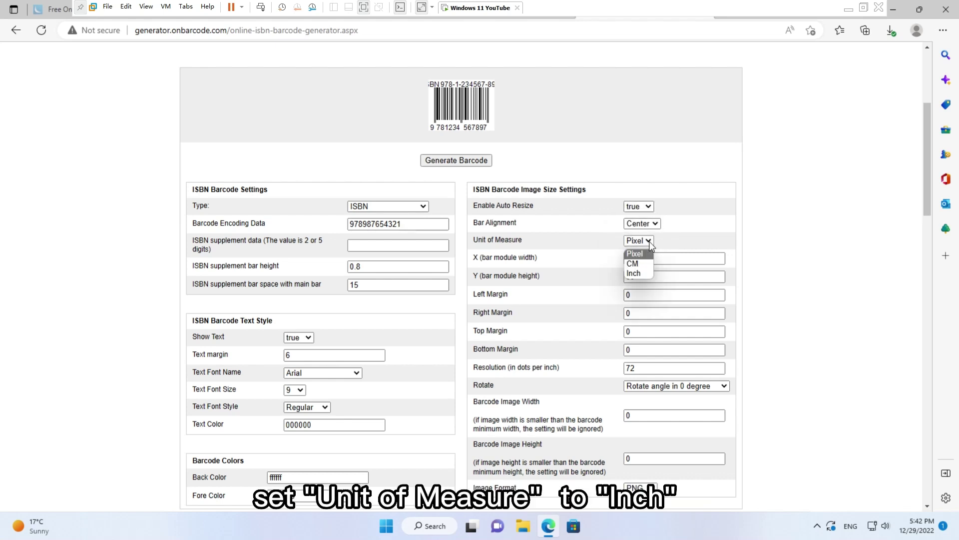
{"action": "left_click", "coordinate": [648, 273]}
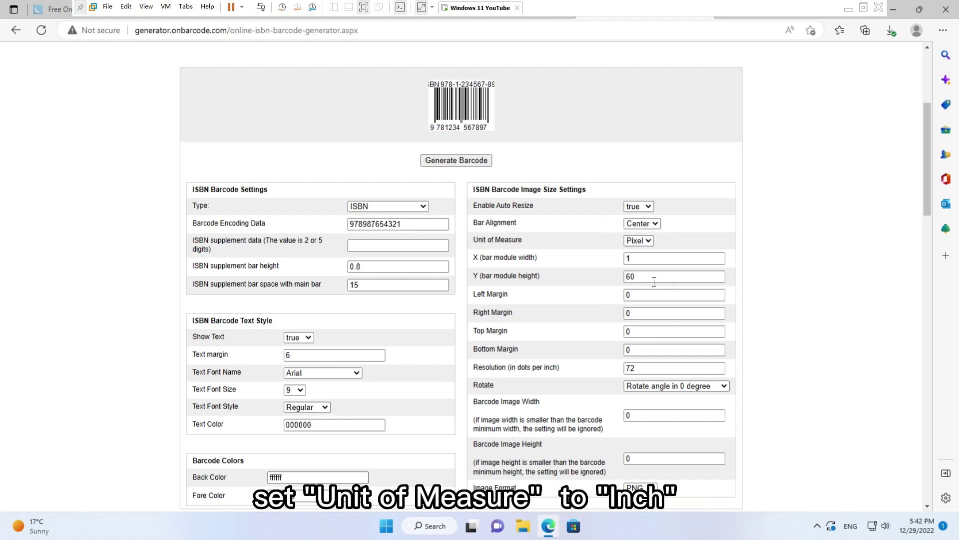
Change the resolution from 72 to 900 dpi.
{"action": "double_click", "coordinate": [658, 368]}
{"action": "key", "text": "BackSpace"}
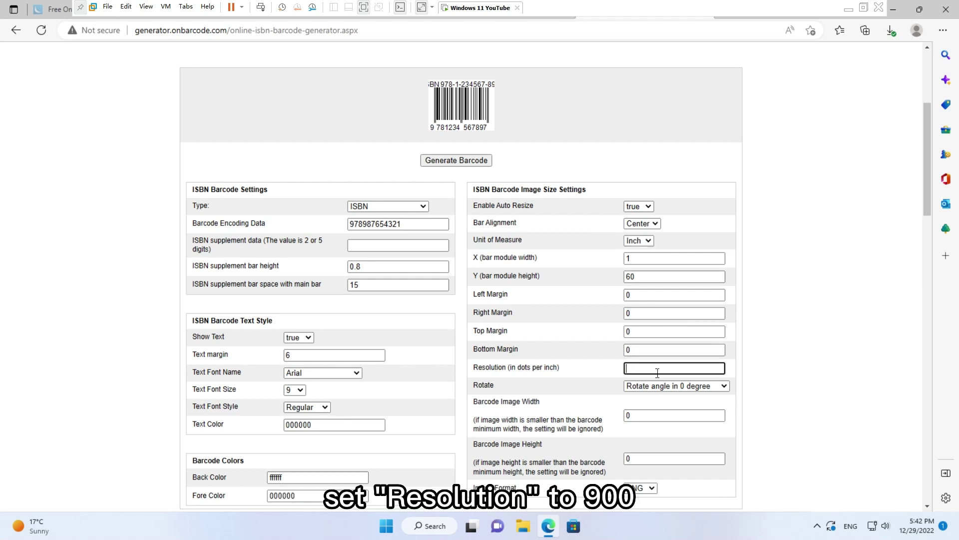
{"action": "left_click", "coordinate": [657, 372]}
{"action": "key", "text": "Down"}
{"action": "key", "text": "Return"}
Set the barcode image width to 6, height to 2, and image format PNG.
{"action": "left_click", "coordinate": [659, 417]}
{"action": "type", "text": "6"}
{"action": "left_click", "coordinate": [659, 460]}
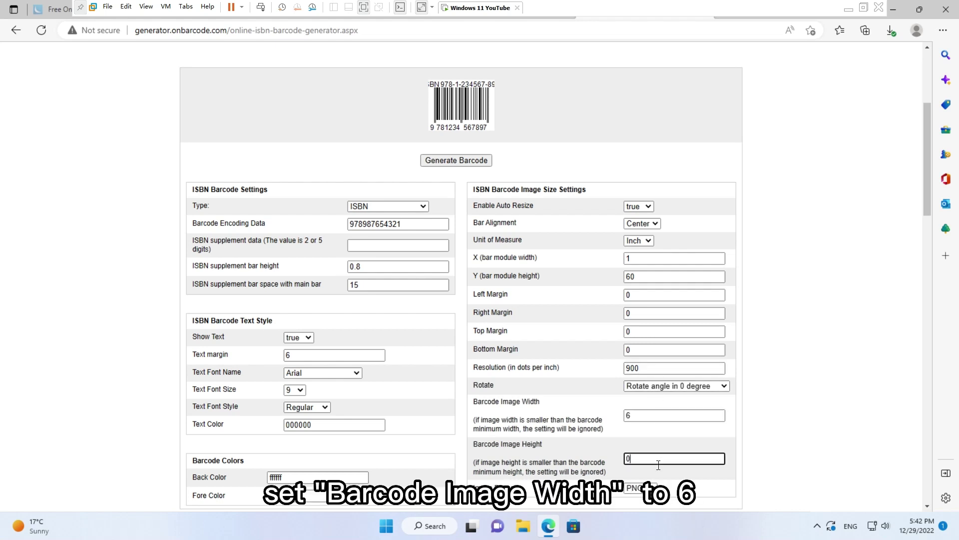
{"action": "key", "text": "BackSpace"}
{"action": "type", "text": "2"}
{"action": "scroll", "coordinate": [658, 465], "scroll_direction": "down", "scroll_amount": 4}
{"action": "left_click", "coordinate": [653, 277]}
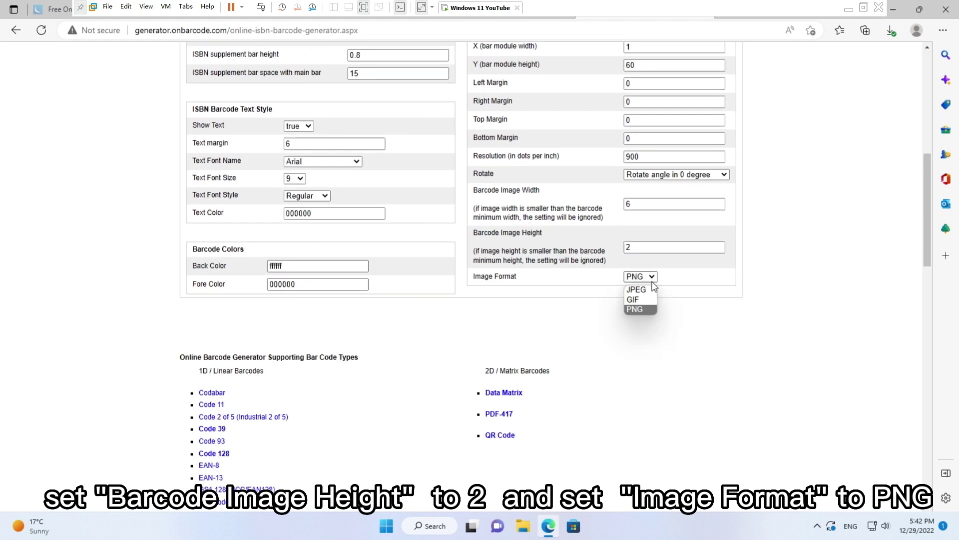
{"action": "left_click", "coordinate": [640, 309]}
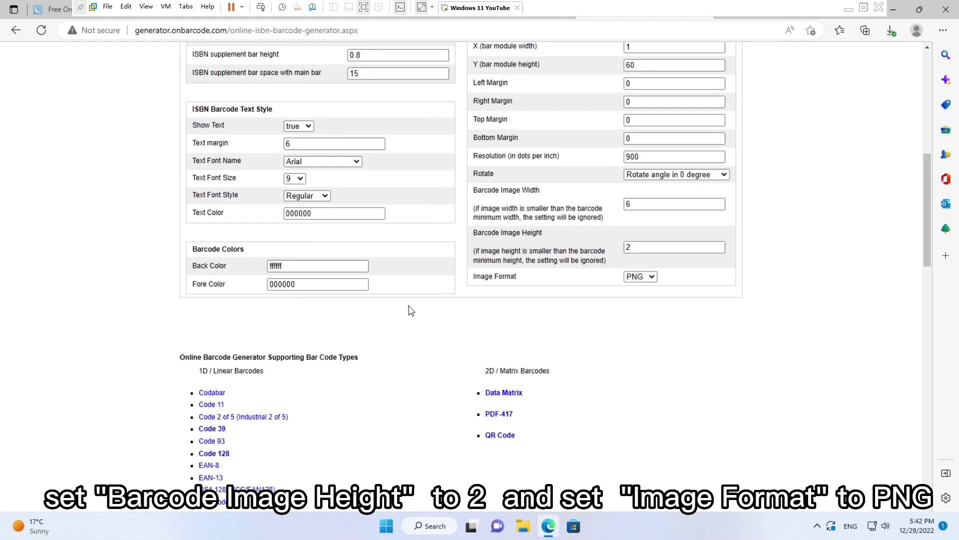
Change the text margin from 6 to 0.1 and generate the ISBN barcode image.
{"action": "scroll", "coordinate": [410, 311], "scroll_direction": "up", "scroll_amount": 3}
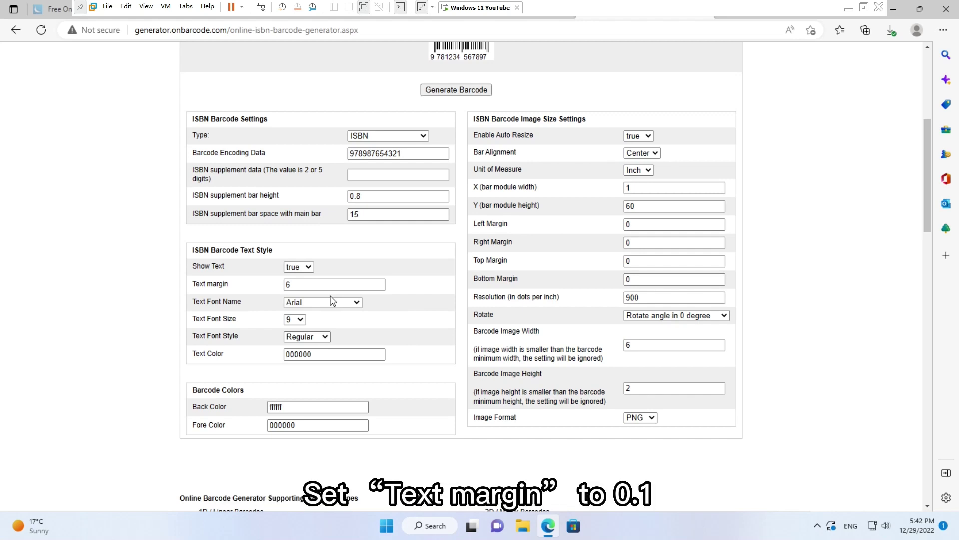
{"action": "left_click", "coordinate": [338, 288]}
{"action": "key", "text": "BackSpace"}
{"action": "type", "text": "0.1"}
{"action": "scroll", "coordinate": [152, 331], "scroll_direction": "up", "scroll_amount": 2}
{"action": "left_click", "coordinate": [465, 165]}
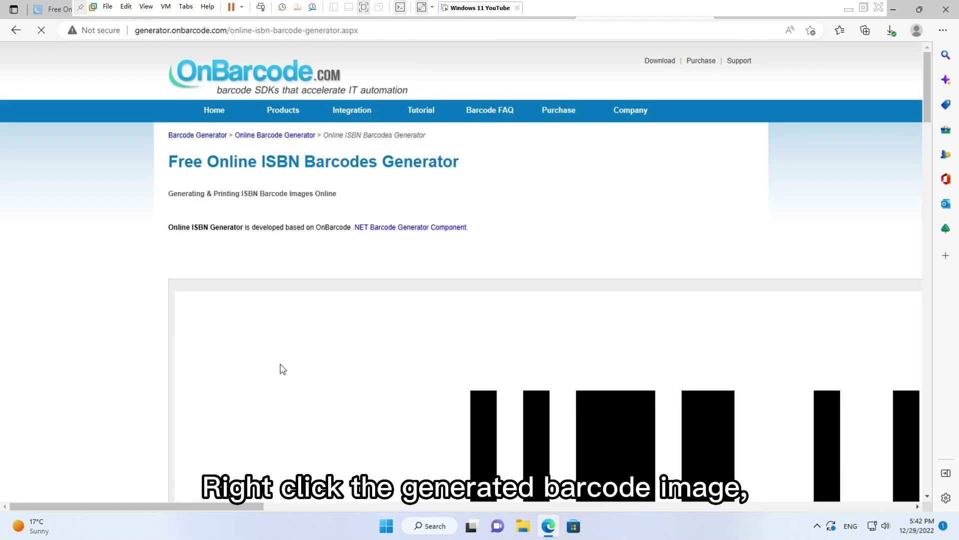
Save the barcode image to the Desktop as isbn.png with file type All files.
{"action": "right_click", "coordinate": [282, 369]}
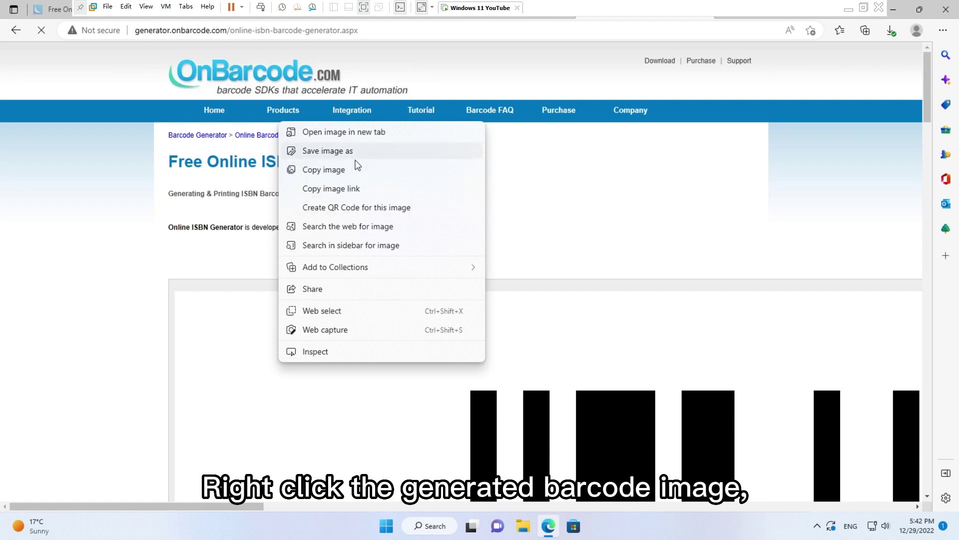
{"action": "left_click", "coordinate": [360, 154]}
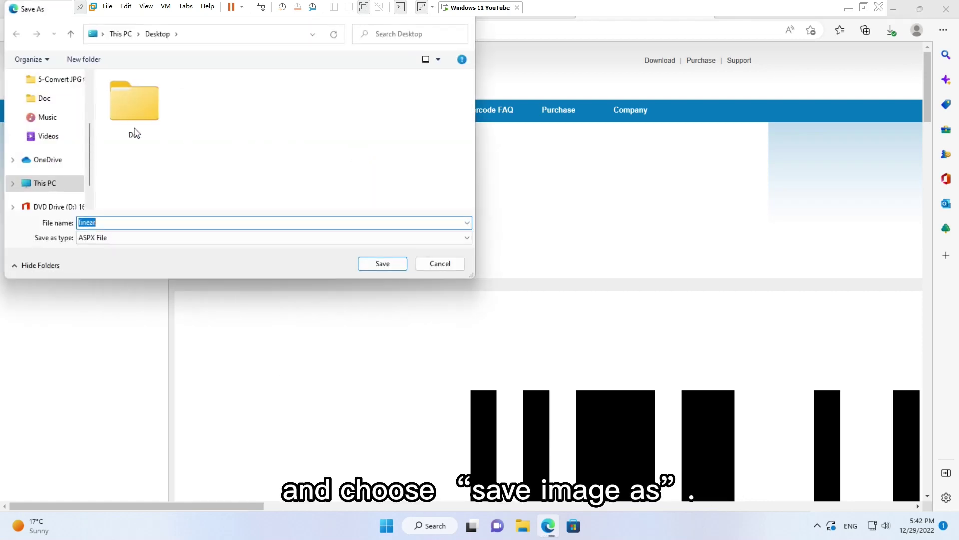
{"action": "scroll", "coordinate": [85, 130], "scroll_direction": "up", "scroll_amount": 3}
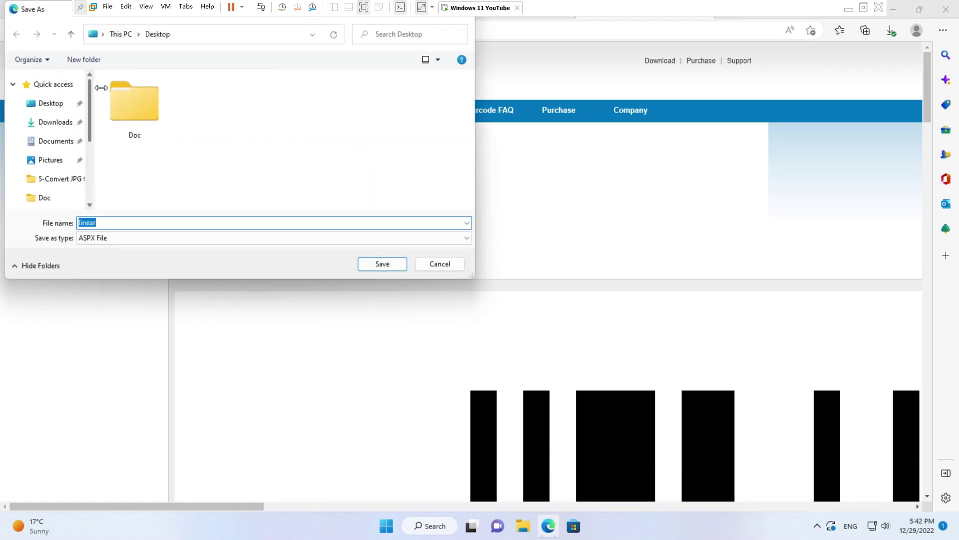
{"action": "left_click", "coordinate": [51, 103]}
{"action": "left_click", "coordinate": [127, 225]}
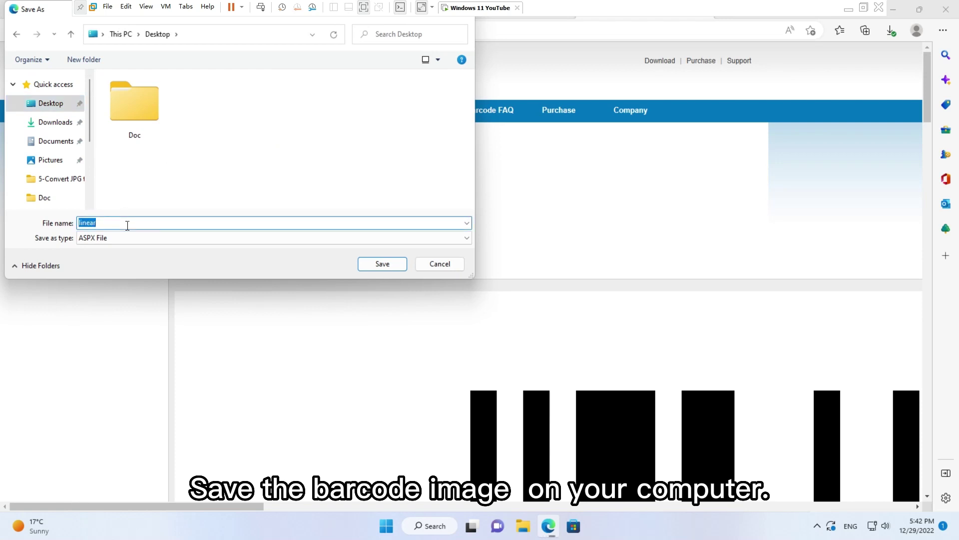
{"action": "type", "text": "isbn"}
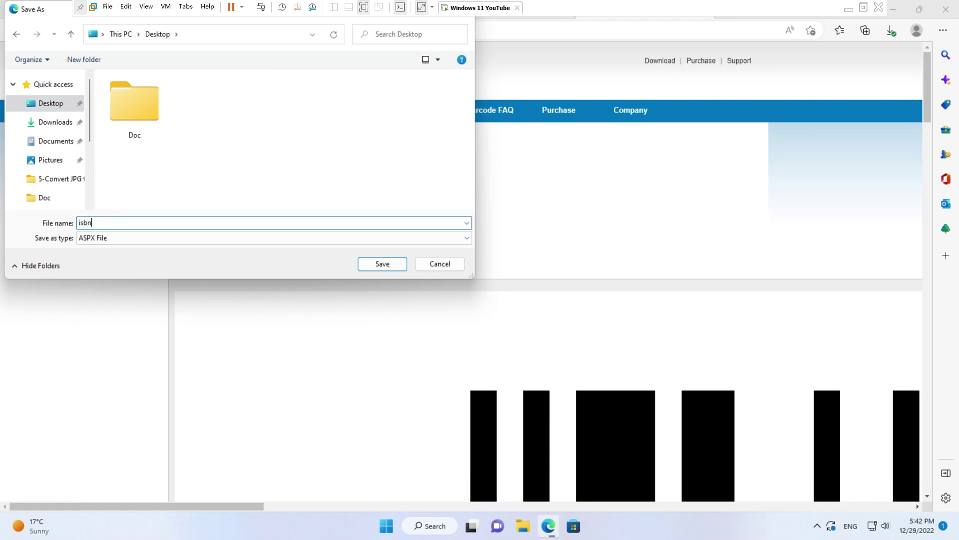
{"action": "type", "text": ".png"}
{"action": "left_click", "coordinate": [125, 240]}
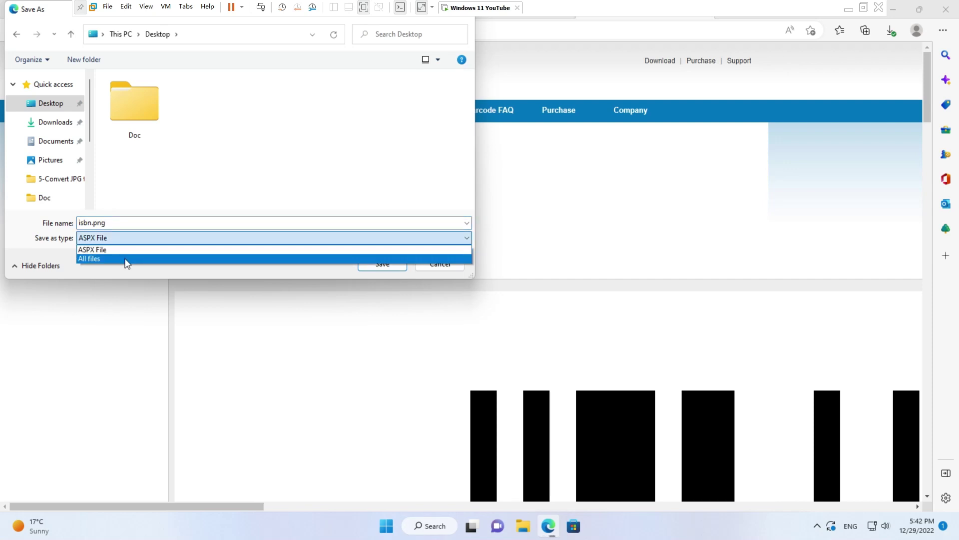
{"action": "left_click", "coordinate": [126, 260]}
{"action": "left_click", "coordinate": [376, 265]}
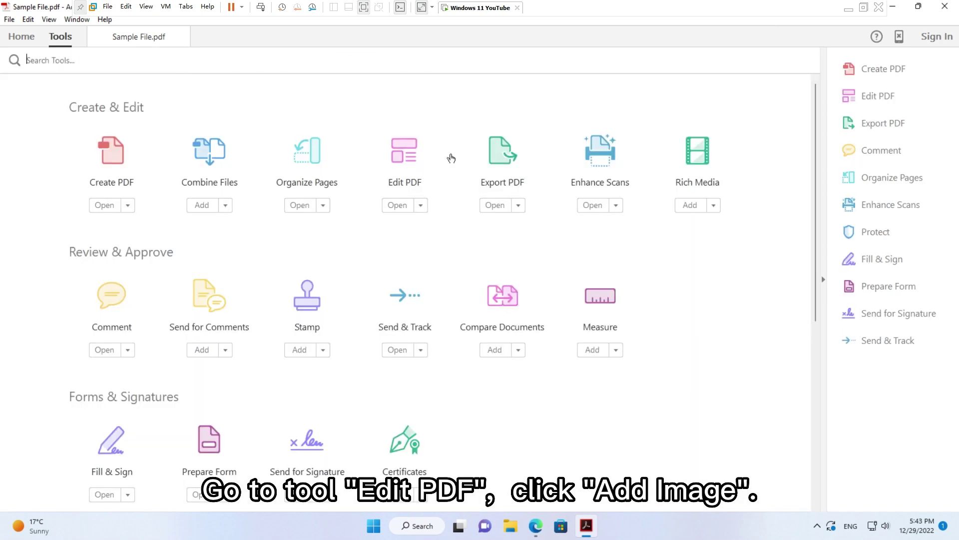
Use Edit PDF's Add Image to place isbn.png on the page of Sample File.pdf.
{"action": "left_click", "coordinate": [406, 167]}
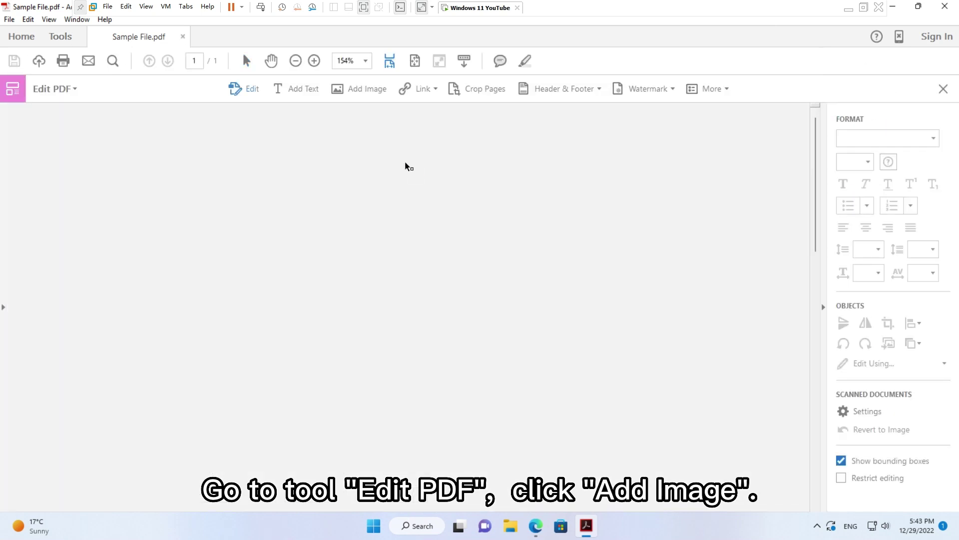
{"action": "left_click", "coordinate": [358, 93]}
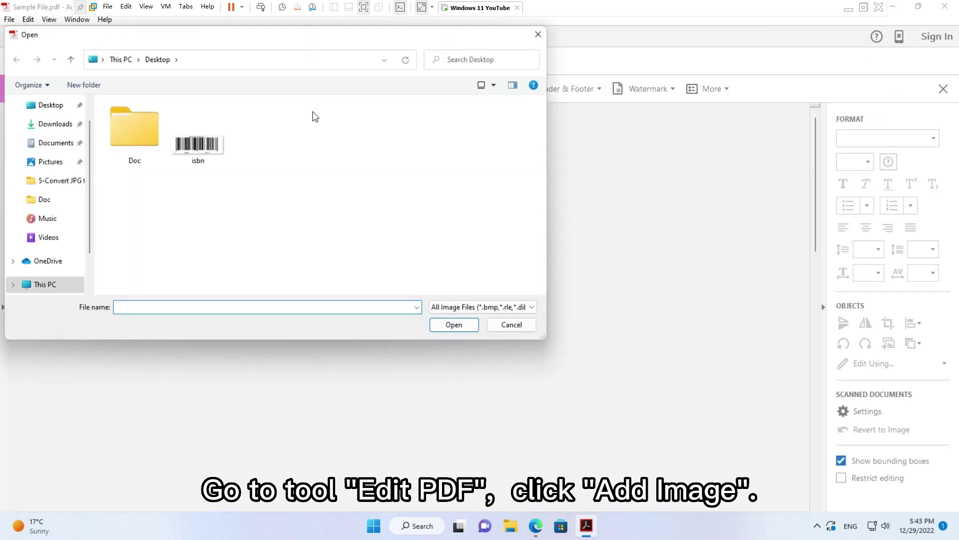
{"action": "double_click", "coordinate": [198, 145]}
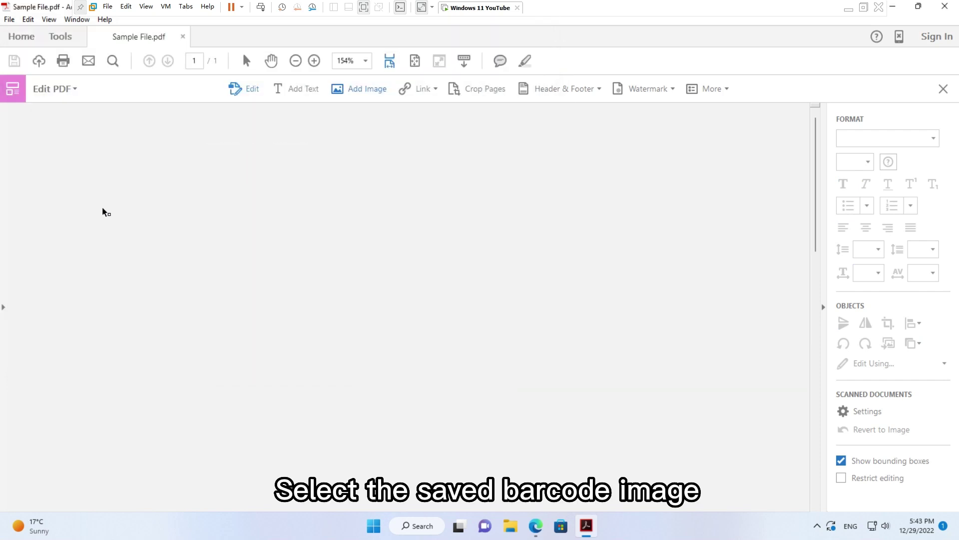
{"action": "left_click", "coordinate": [102, 214]}
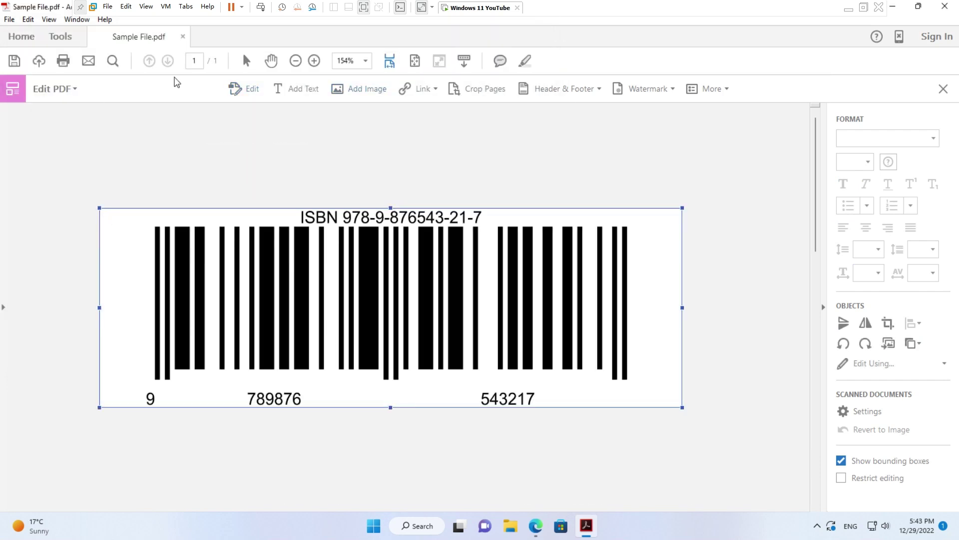
Measure the barcode's width edge to edge as 6.00 in with the Measuring Tool.
{"action": "left_click", "coordinate": [67, 38]}
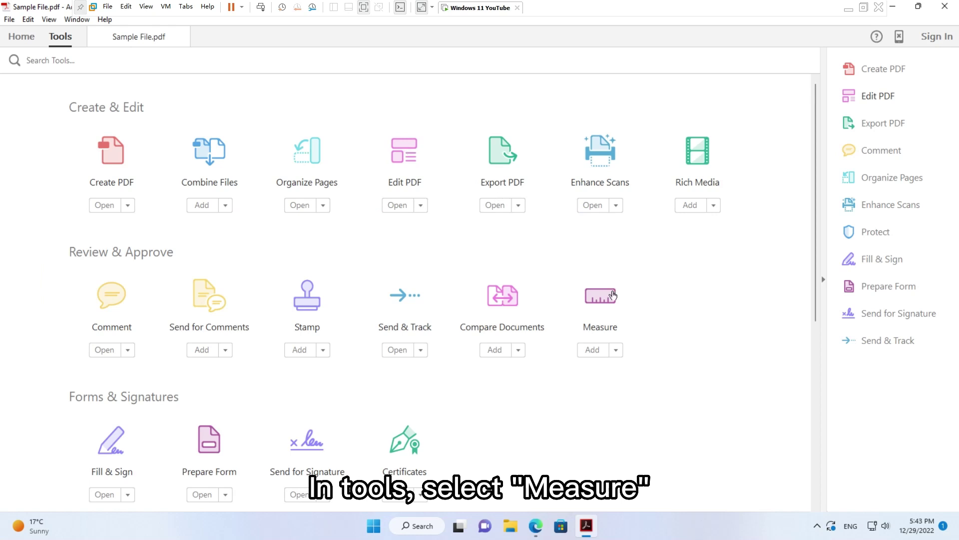
{"action": "left_click", "coordinate": [605, 299]}
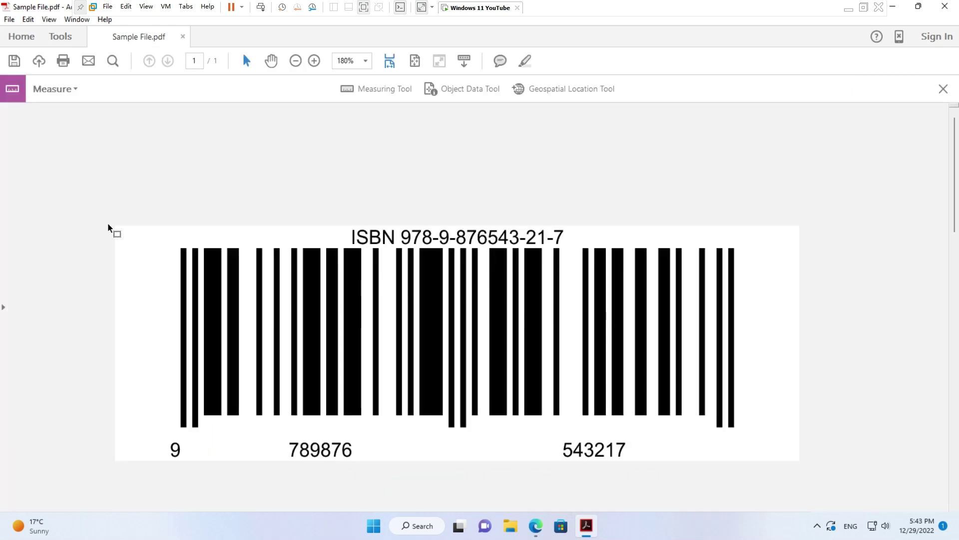
{"action": "left_click", "coordinate": [370, 94]}
{"action": "left_click", "coordinate": [114, 223]}
{"action": "left_click", "coordinate": [705, 181]}
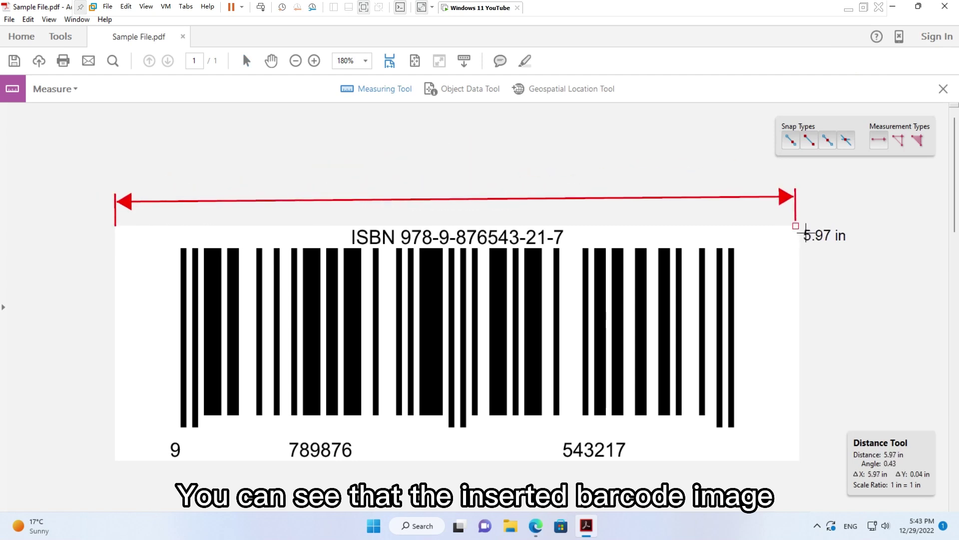
{"action": "left_click", "coordinate": [810, 237]}
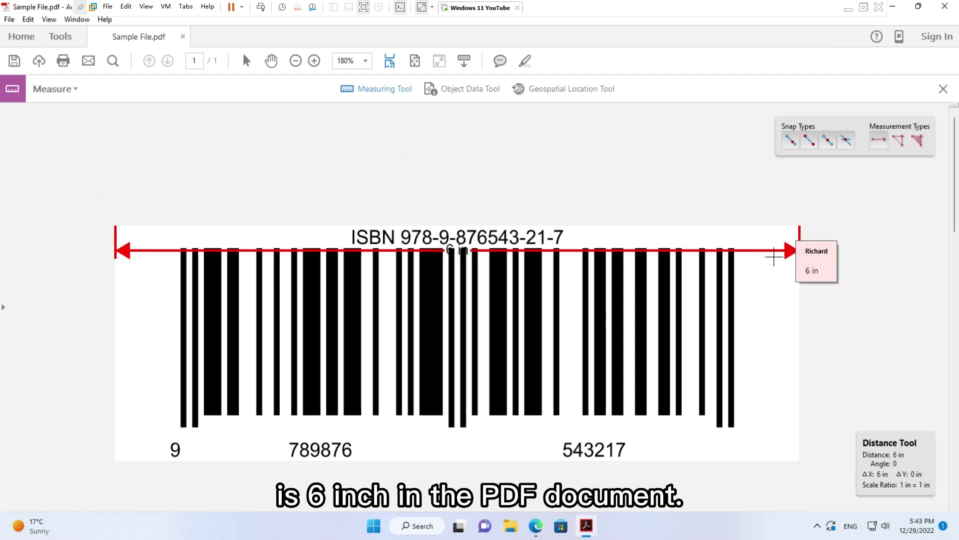
Move the 6 in dimension line above the barcode, then minimize Acrobat.
{"action": "left_click_drag", "start_coordinate": [775, 252], "coordinate": [771, 198]}
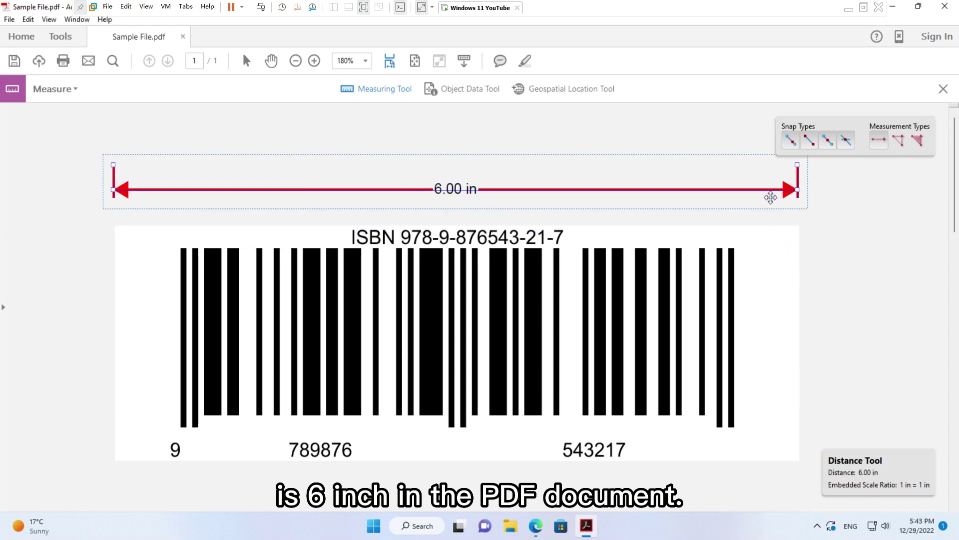
{"action": "left_click", "coordinate": [559, 135]}
{"action": "left_click", "coordinate": [768, 112]}
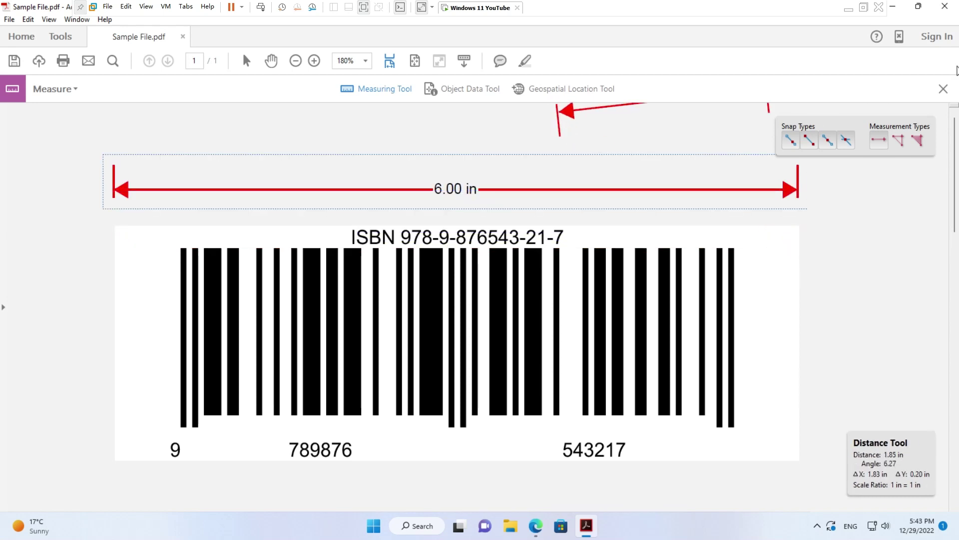
{"action": "left_click", "coordinate": [892, 7]}
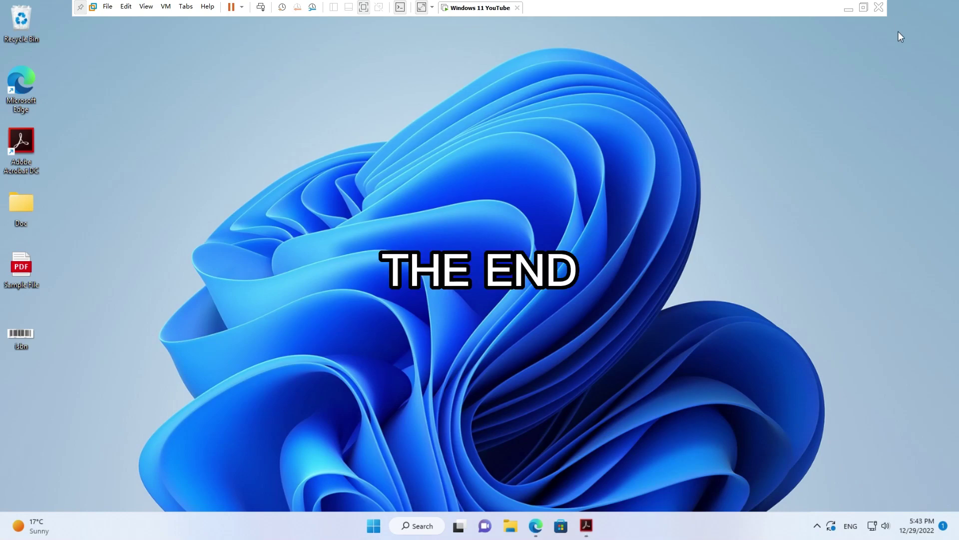